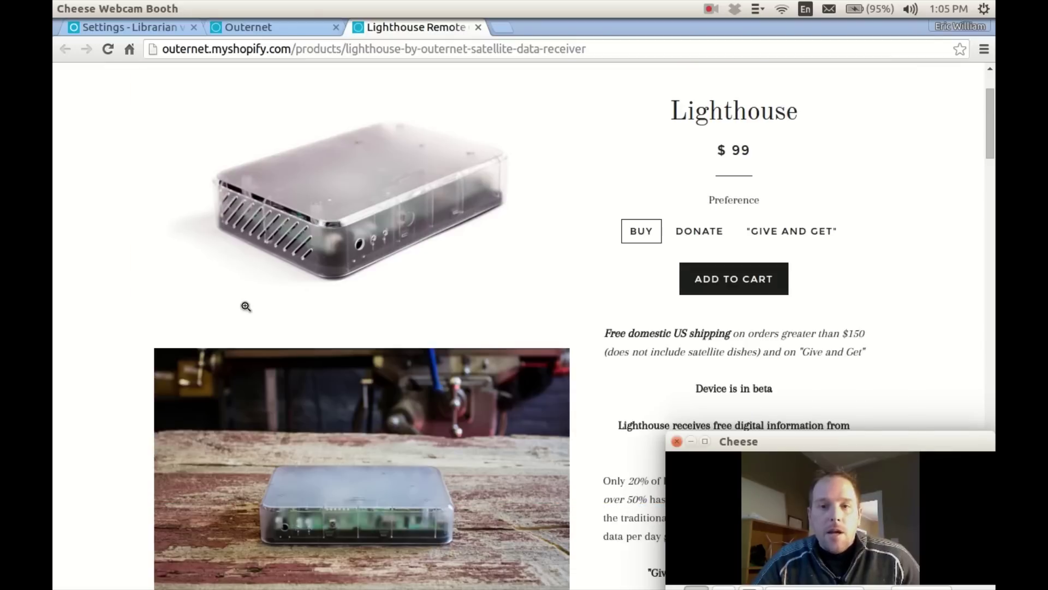
Step: Review the tuner dashboard's signal status, then show the Files, Library and Twitter launcher
scroll(246, 306, "down", 1)
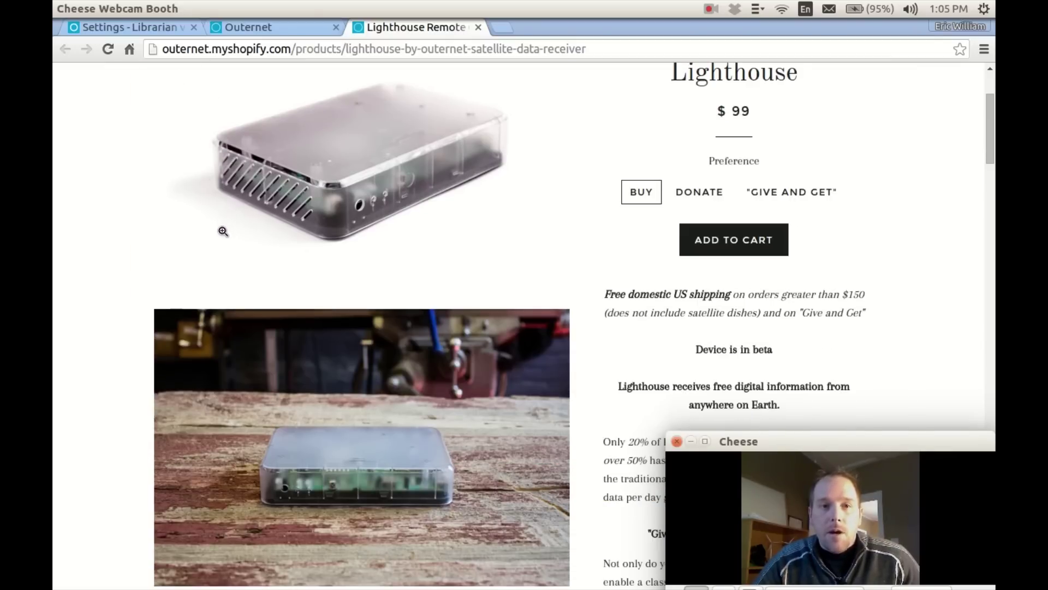
scroll(220, 244, "down", 5)
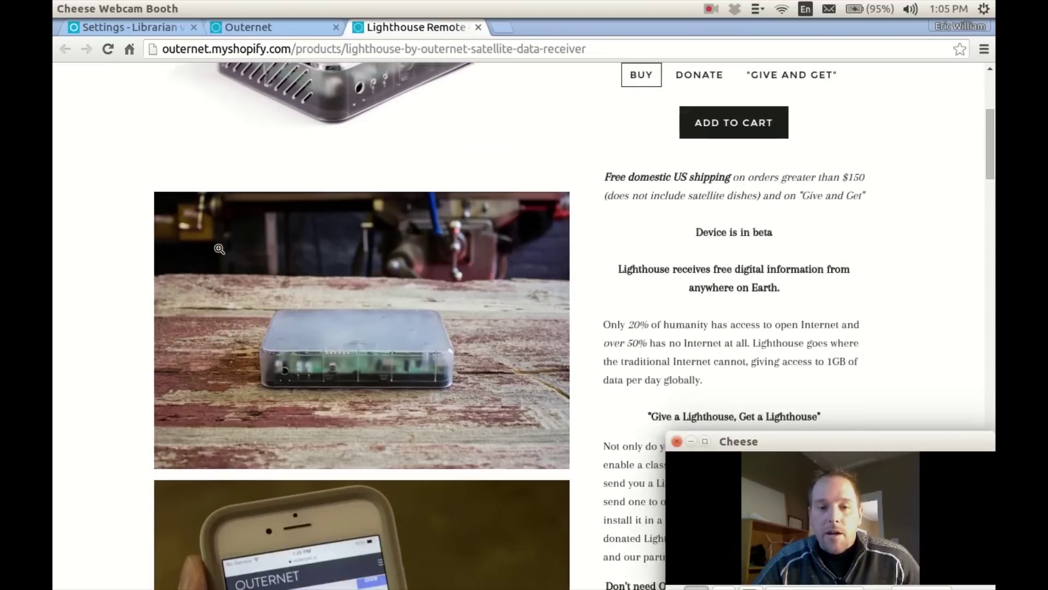
scroll(221, 255, "up", 6)
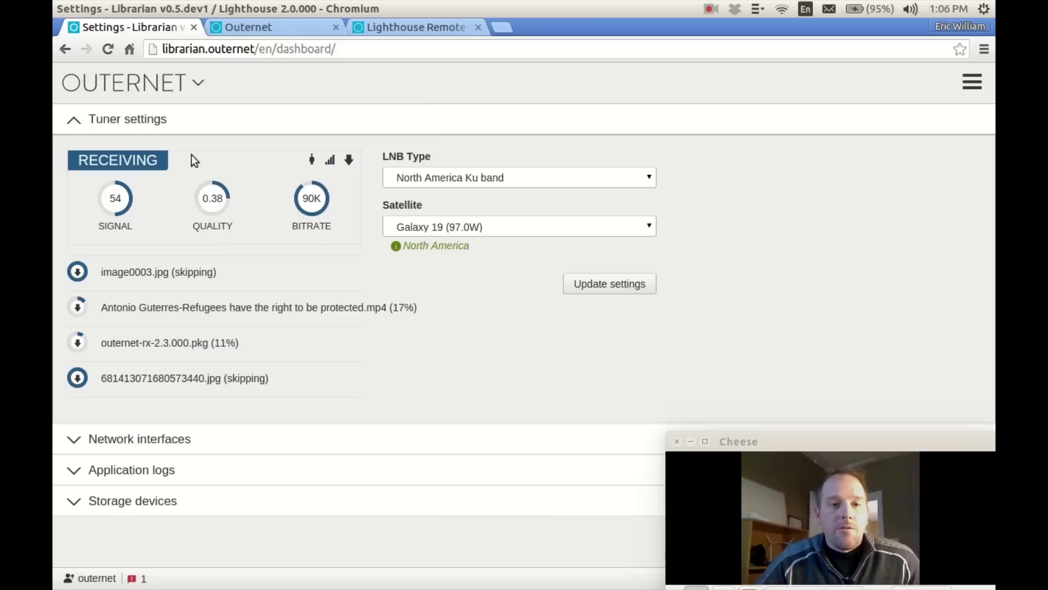
left_click(131, 83)
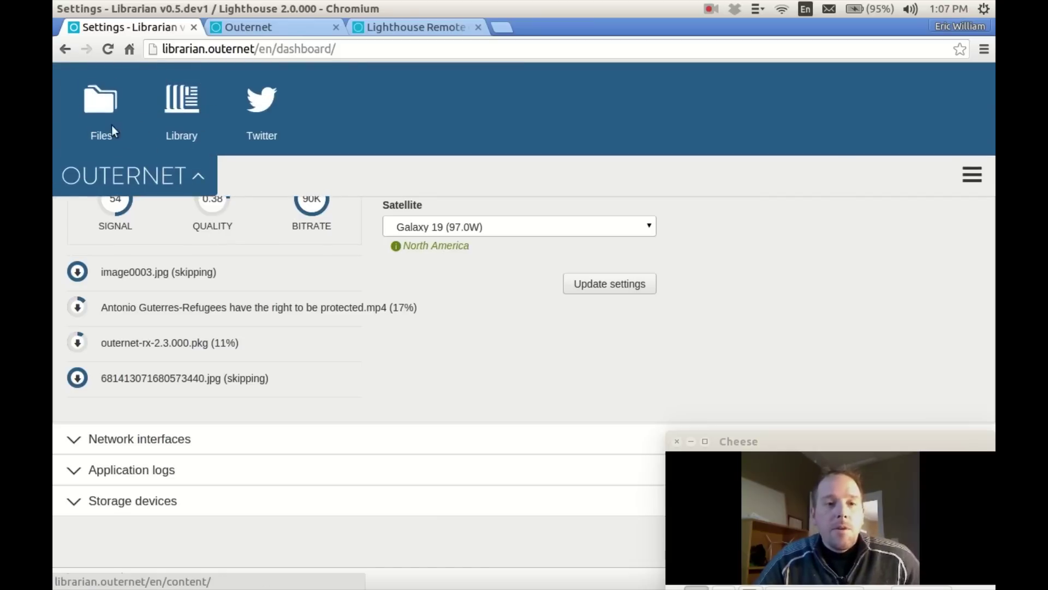
Step: Open the Library and read the Lilongwe by-pass article, then close it
left_click(182, 119)
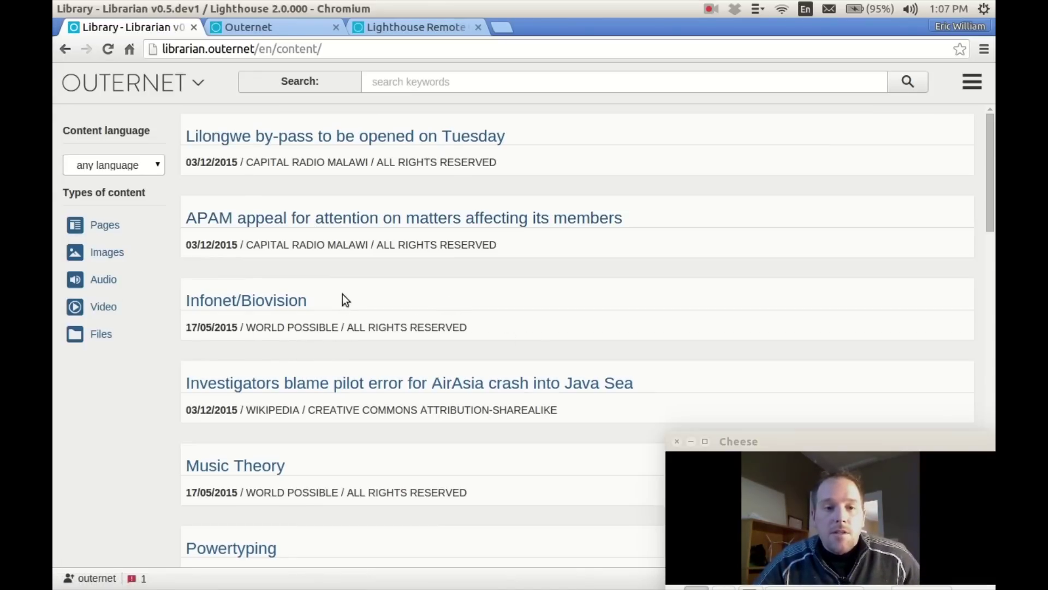
left_click(318, 131)
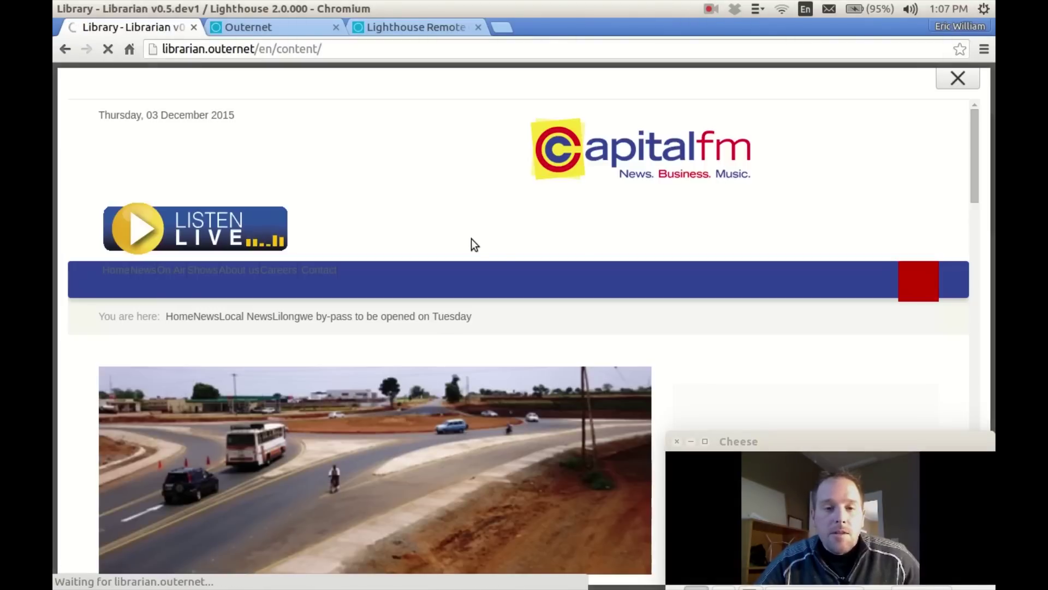
scroll(536, 256, "down", 5)
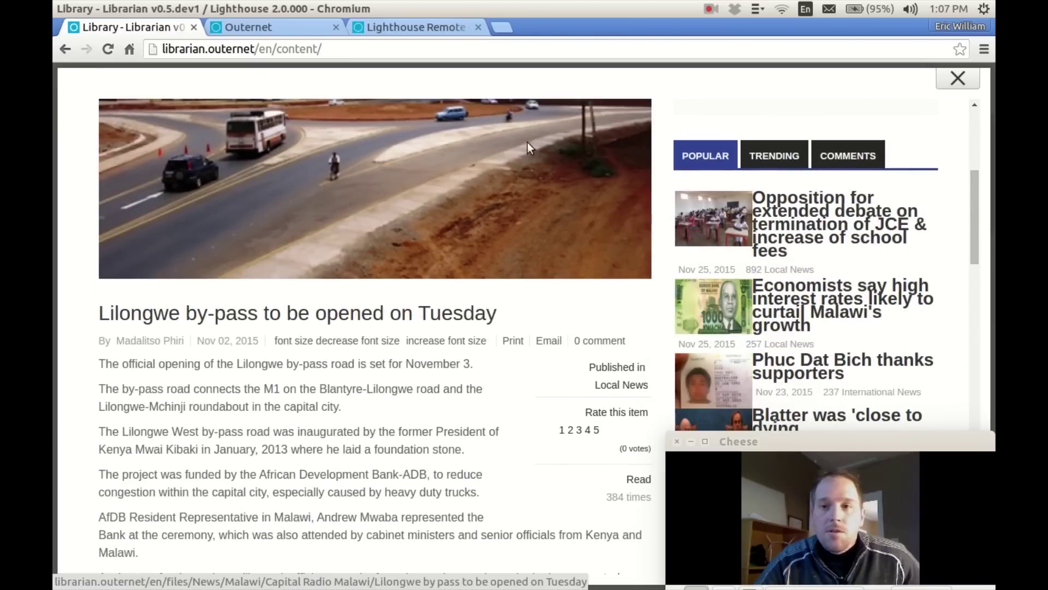
left_click(956, 78)
Step: Read the article on the gunman attacks at Planned Parenthood, then return to the list
scroll(551, 284, "down", 3)
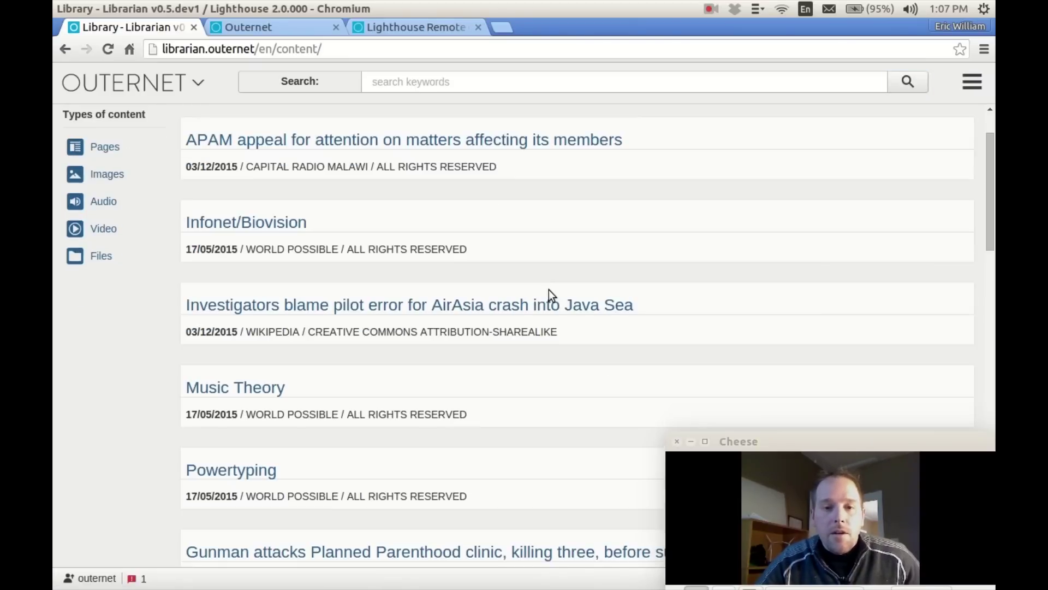
scroll(451, 440, "down", 2)
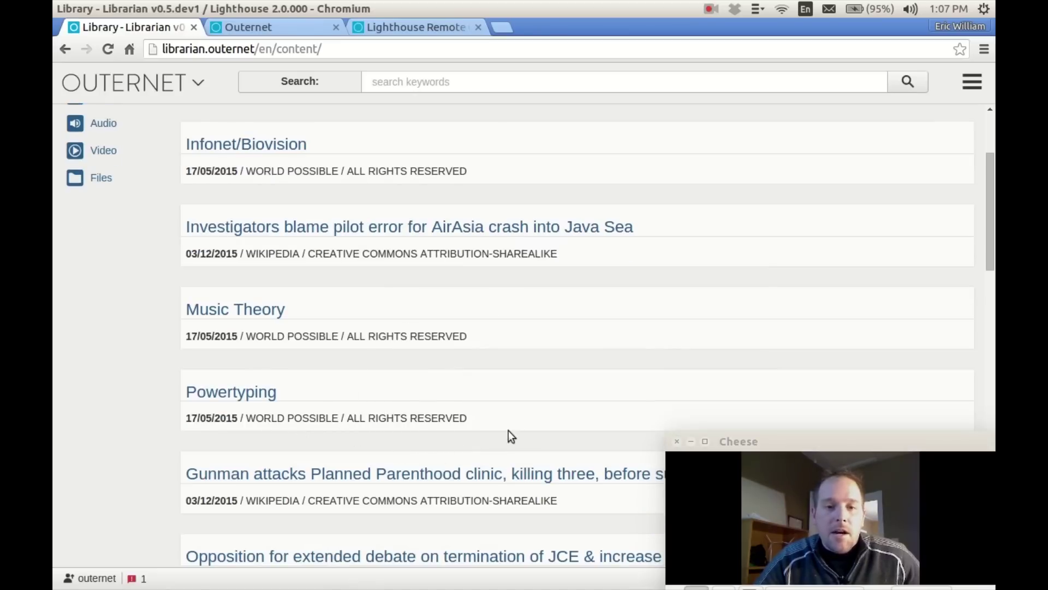
scroll(374, 428, "down", 4)
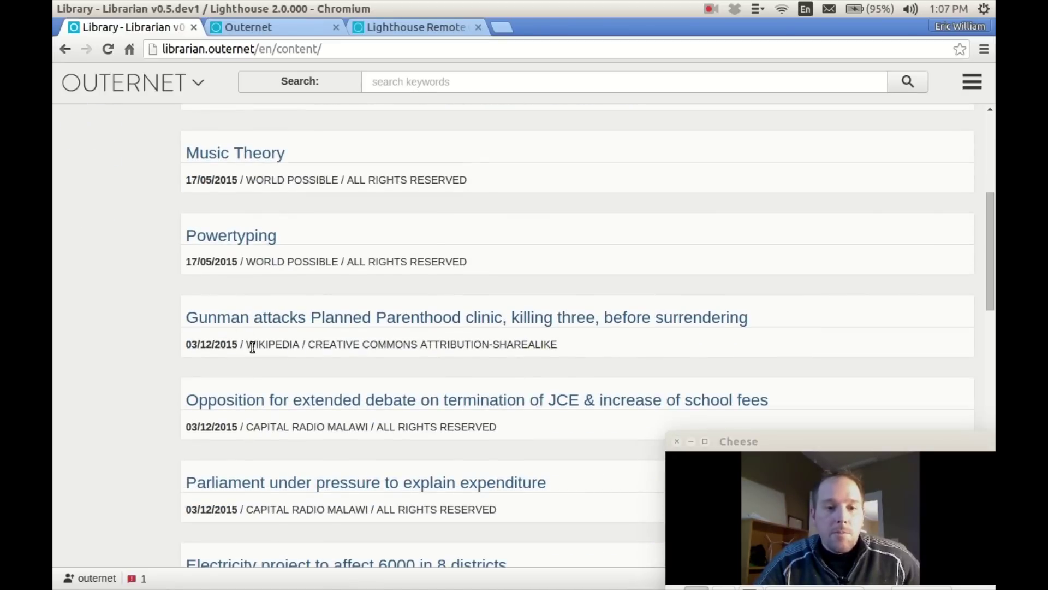
left_click(317, 321)
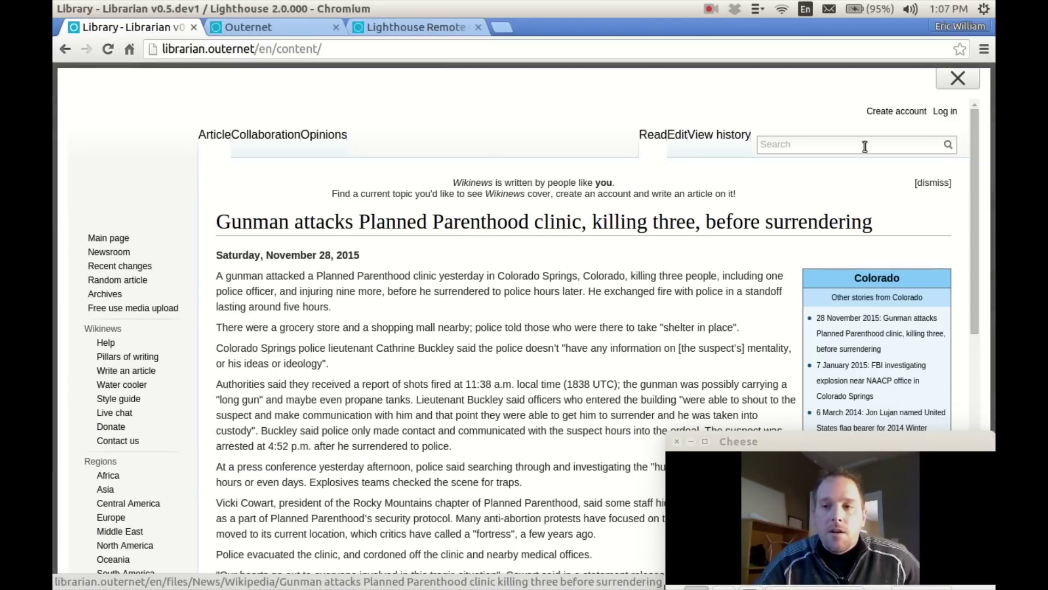
left_click(946, 80)
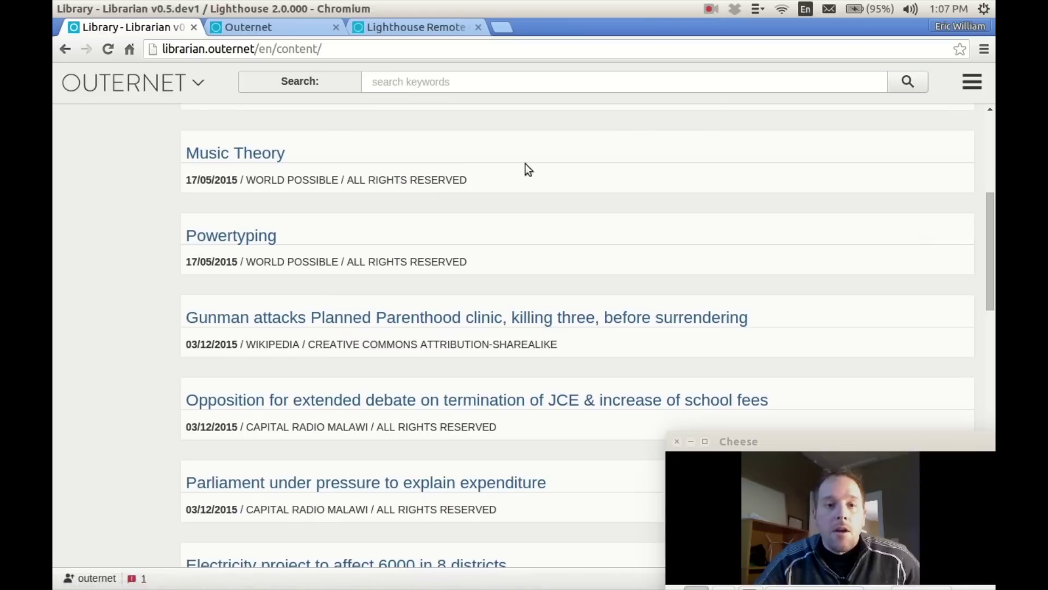
Step: Show the Twitter feed and scroll through the received 30/12/2015 tweets
left_click(180, 80)
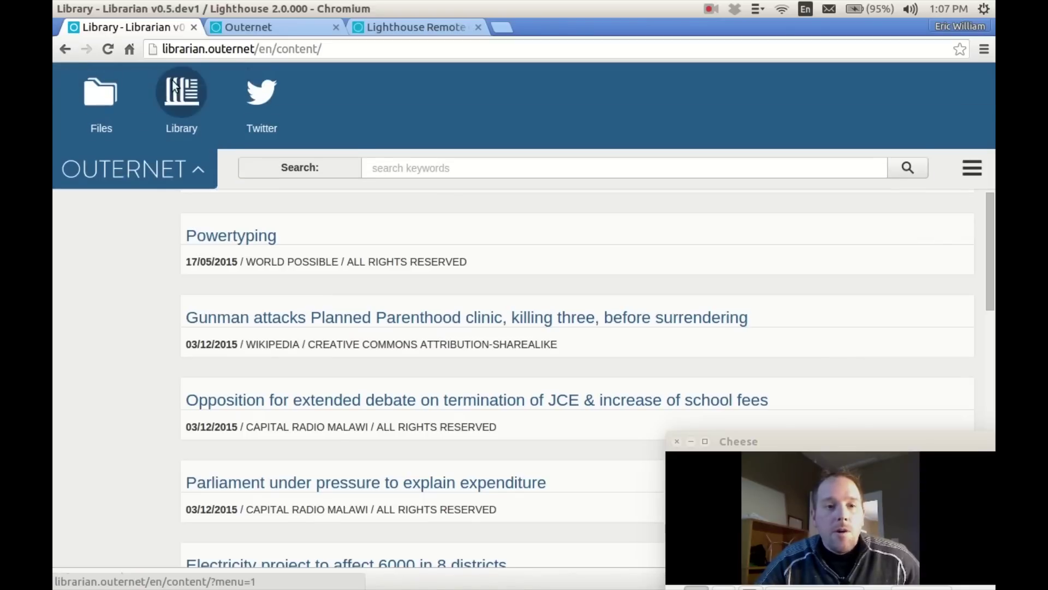
left_click(263, 101)
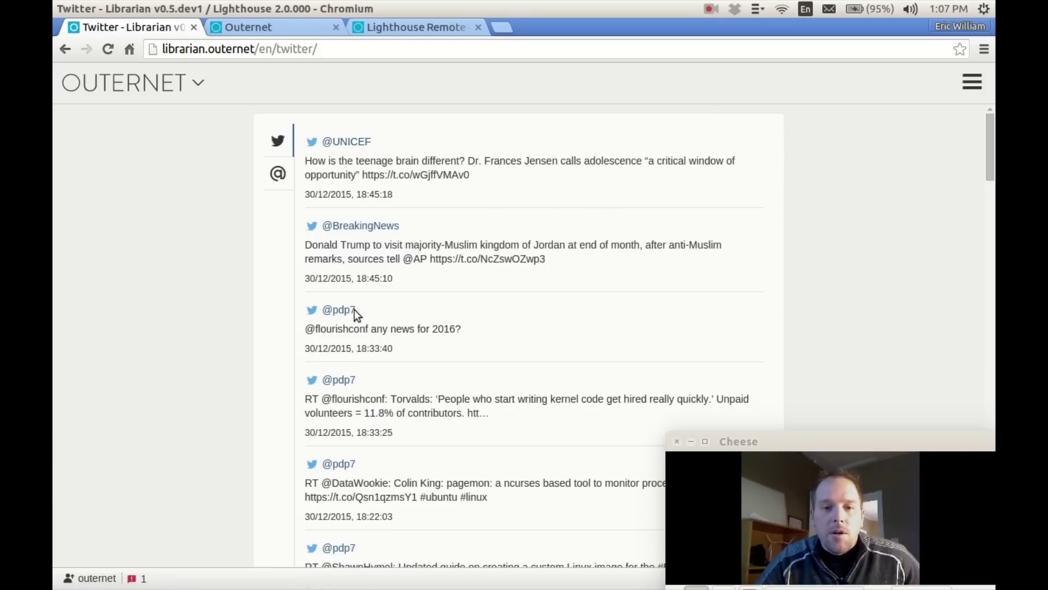
scroll(403, 352, "down", 3)
scroll(498, 379, "down", 3)
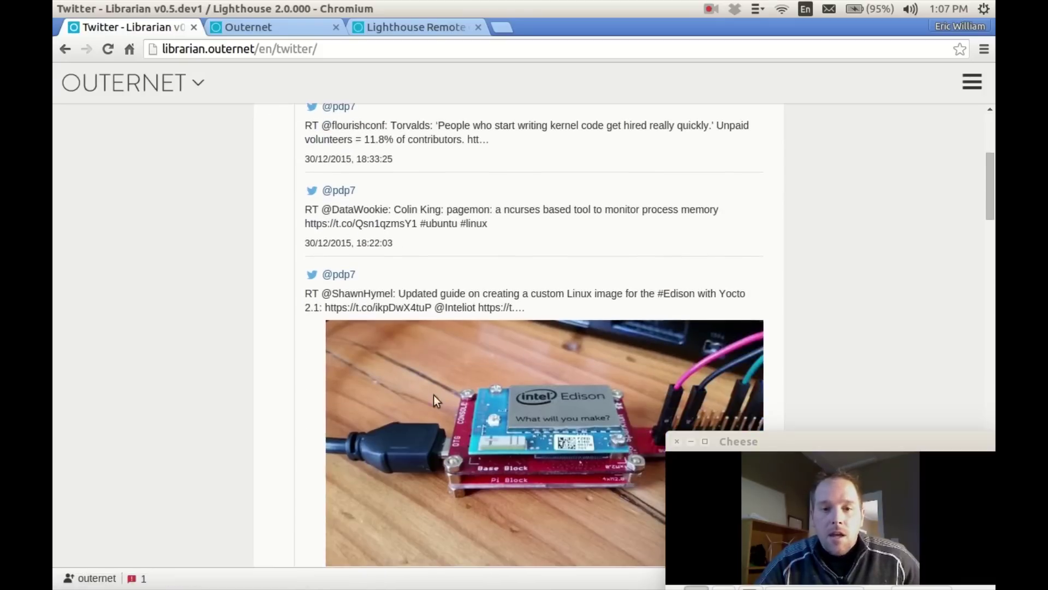
scroll(425, 339, "down", 12)
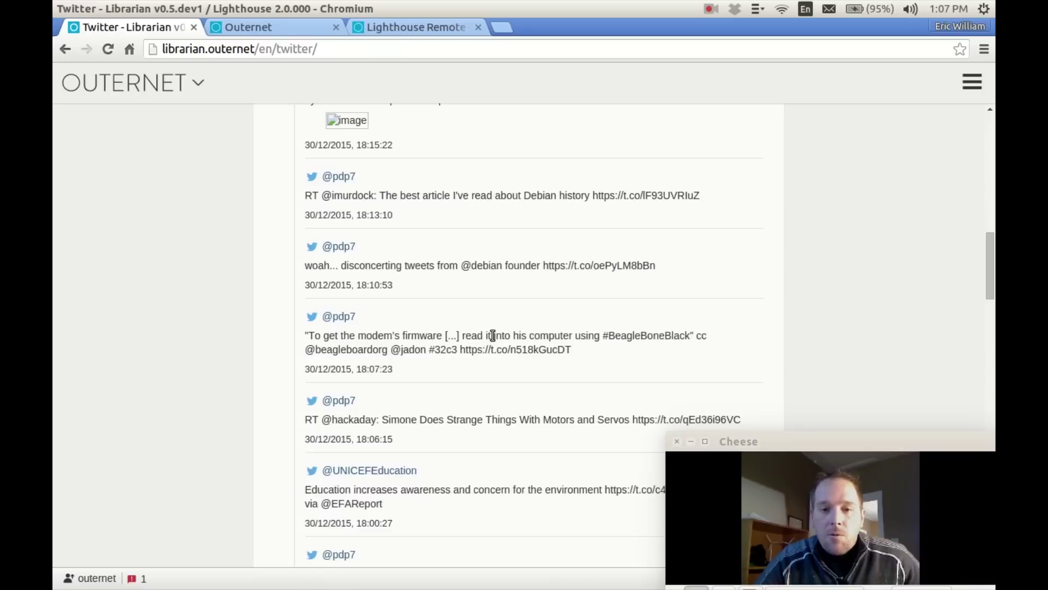
scroll(494, 337, "down", 3)
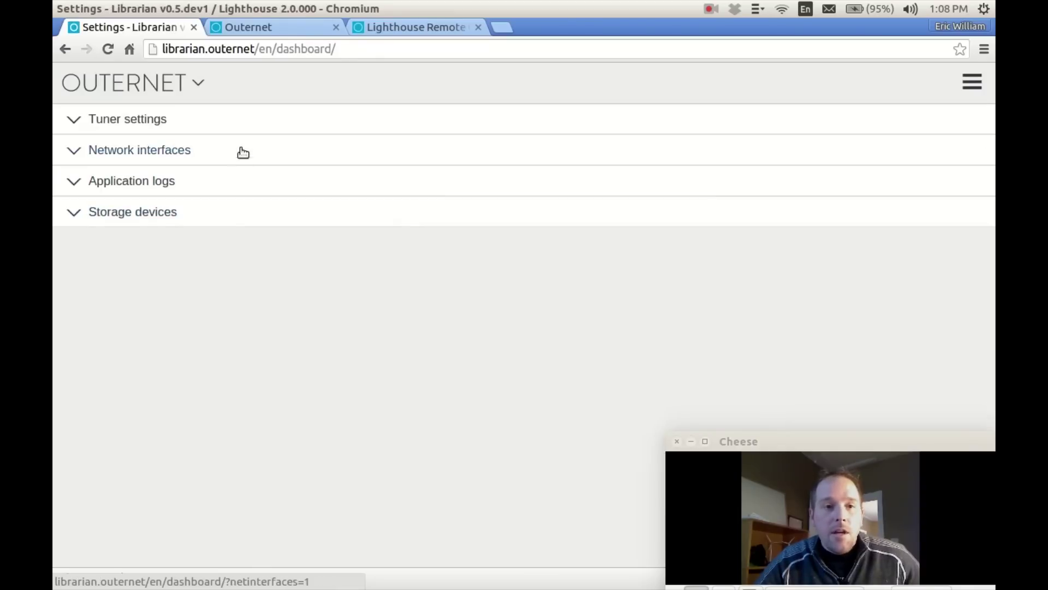
Step: Expand Tuner settings to see the files downloading, then return to the Library list
left_click(245, 121)
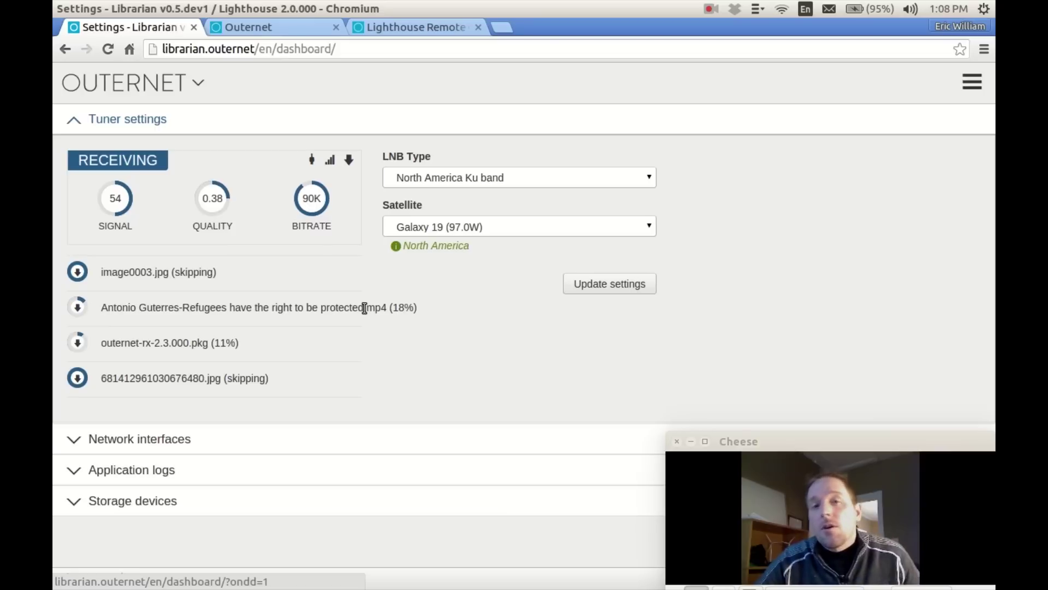
left_click(198, 82)
left_click(179, 111)
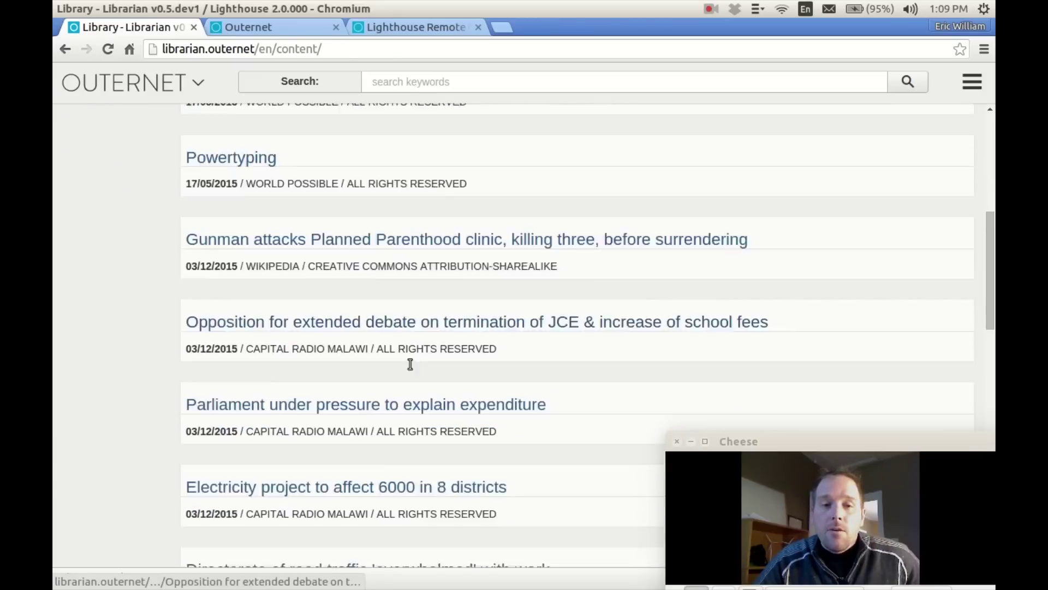
Step: On Library page 2, open 'Life around New Mexico's gas wells: how fracking is turning the air foul'
scroll(506, 363, "down", 1)
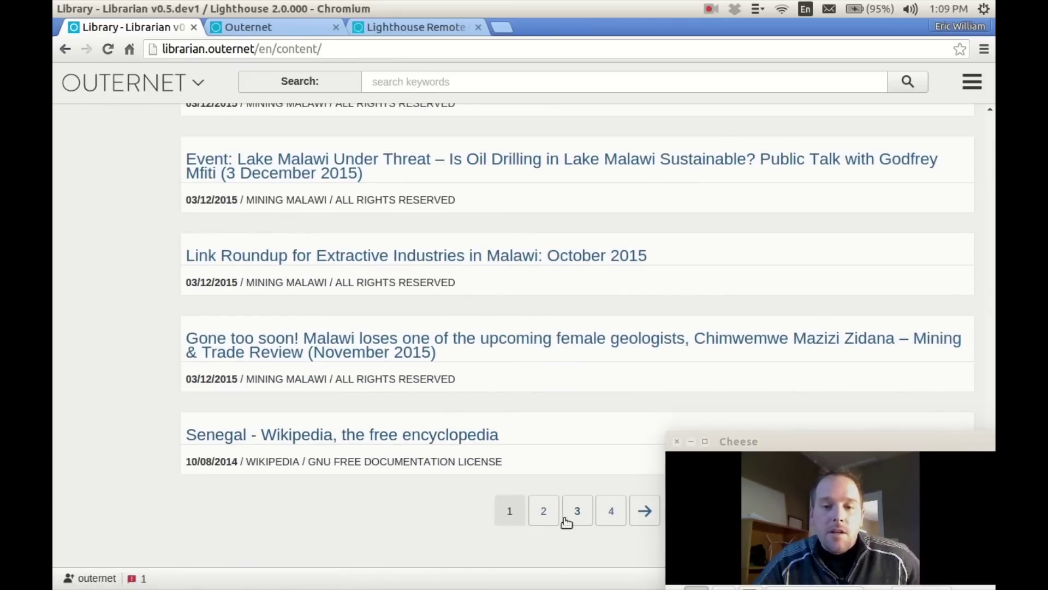
left_click(545, 513)
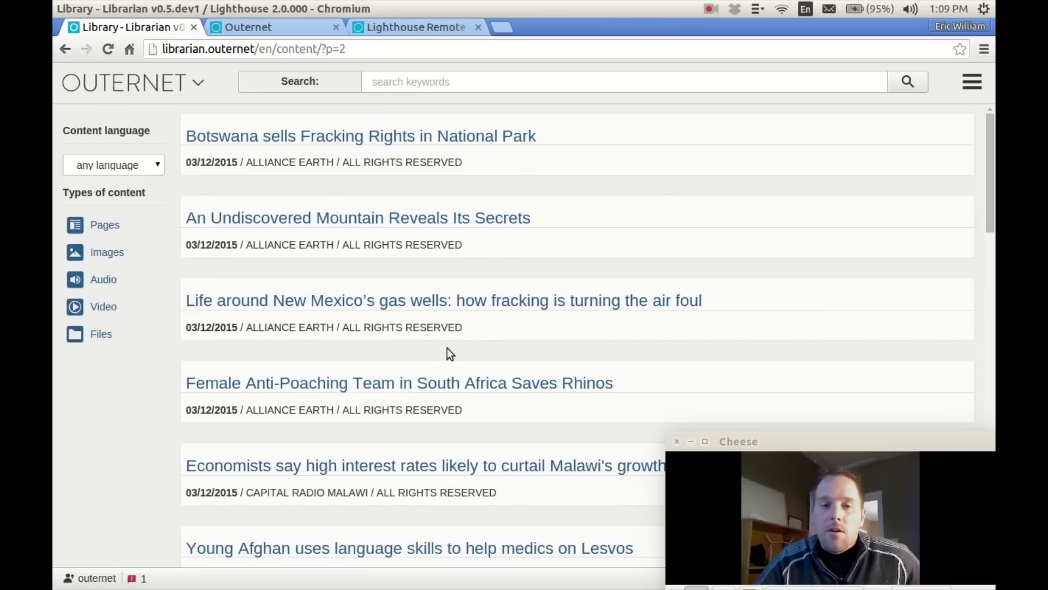
scroll(448, 348, "down", 1)
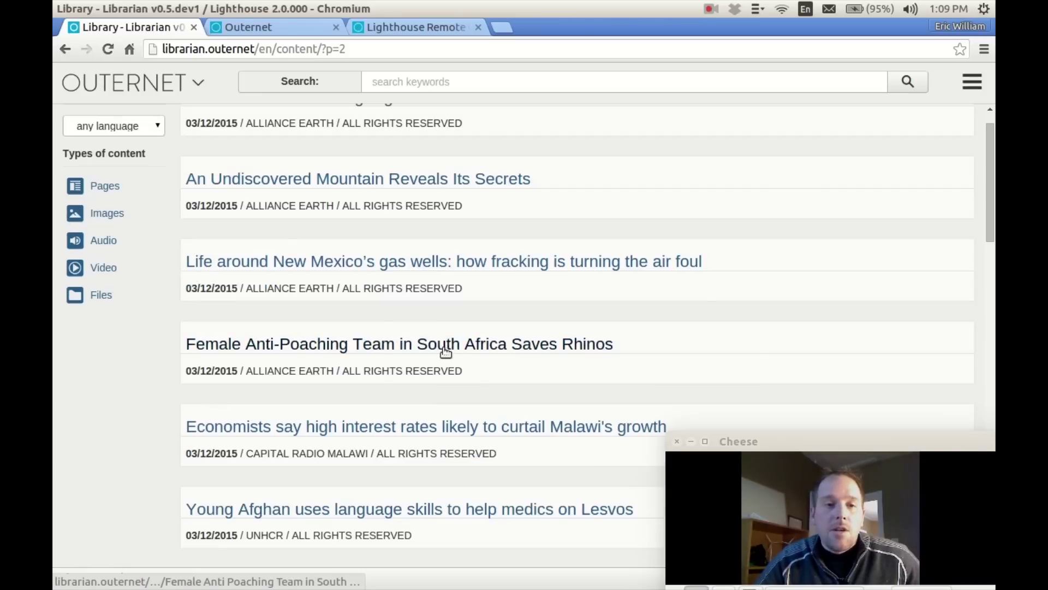
left_click(382, 262)
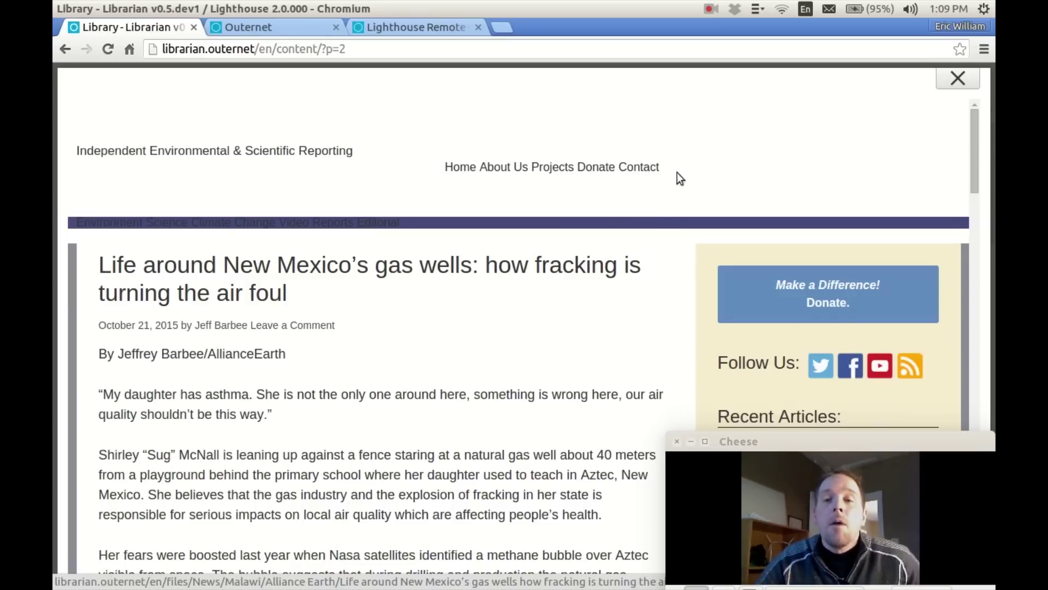
scroll(626, 244, "down", 8)
scroll(585, 309, "down", 2)
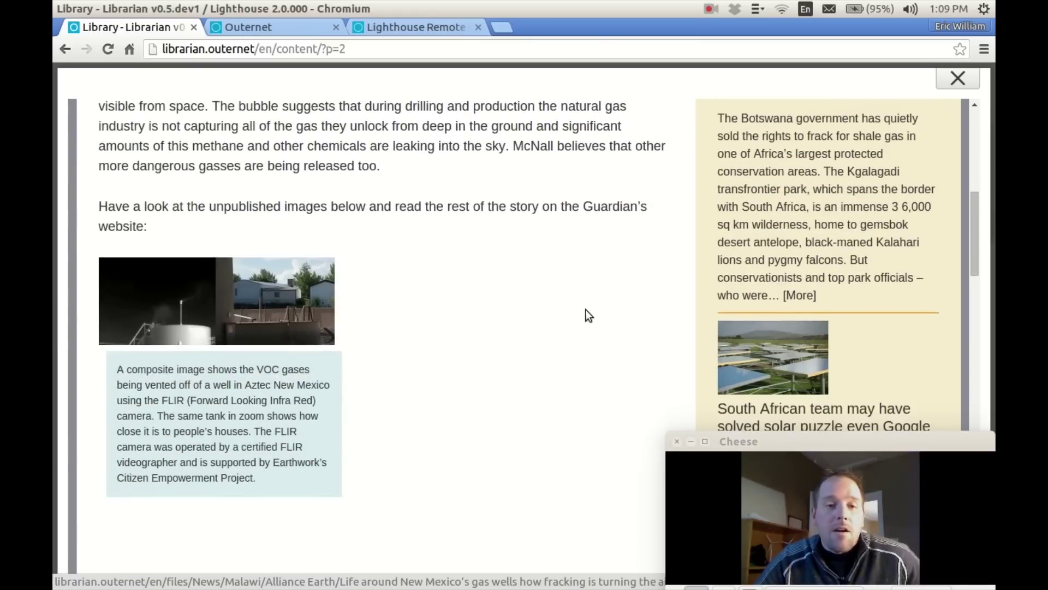
scroll(585, 308, "up", 7)
scroll(585, 308, "up", 1)
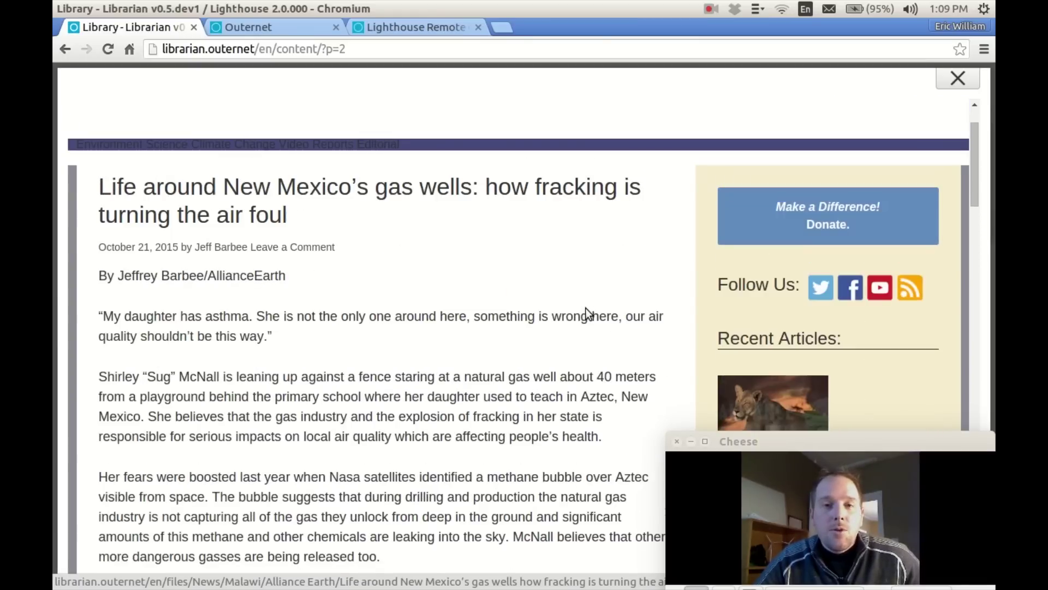